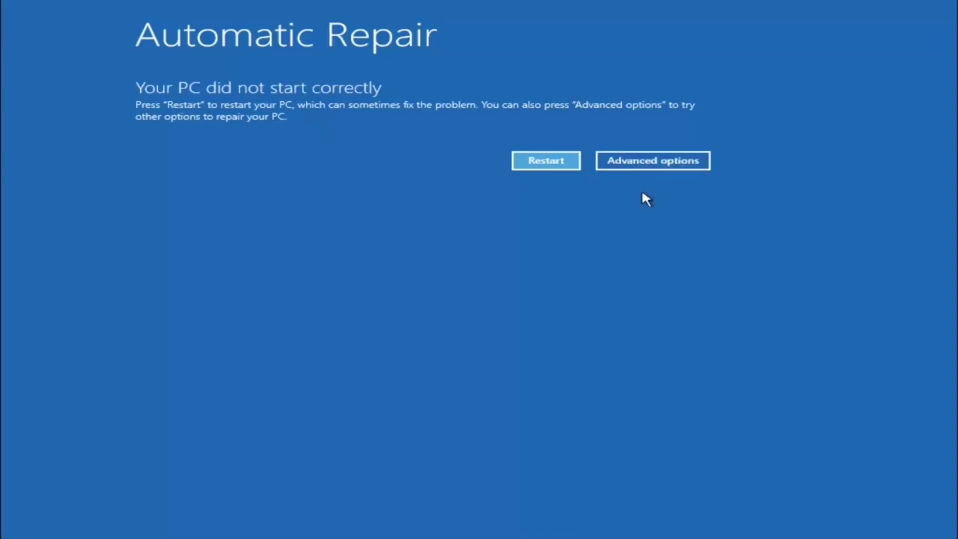
Go through Advanced options and Troubleshoot to reach the Advanced options recovery tiles
click(626, 161)
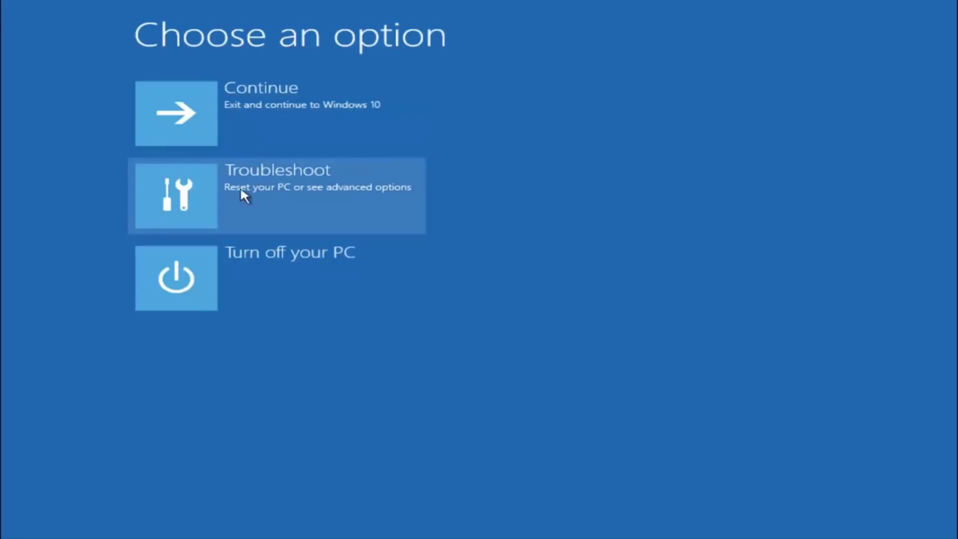
click(202, 193)
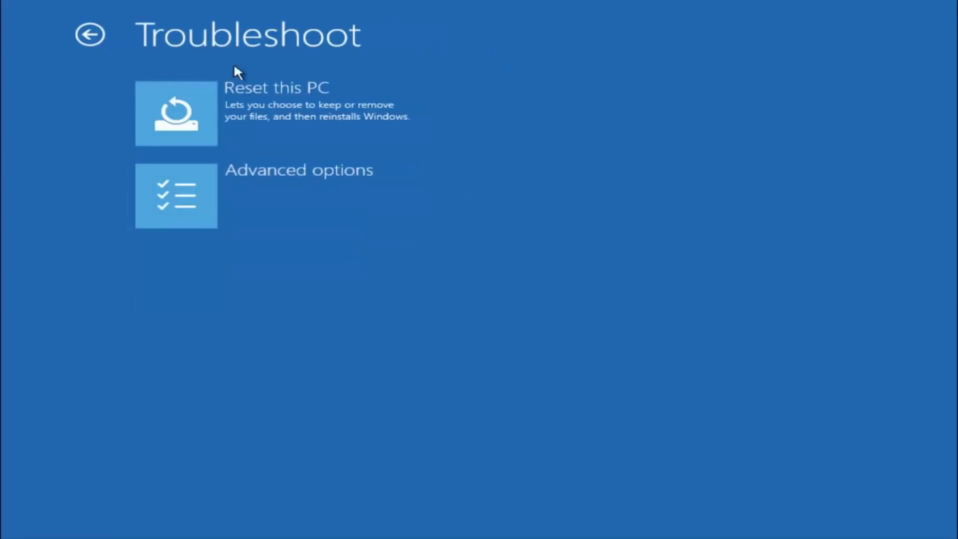
click(192, 202)
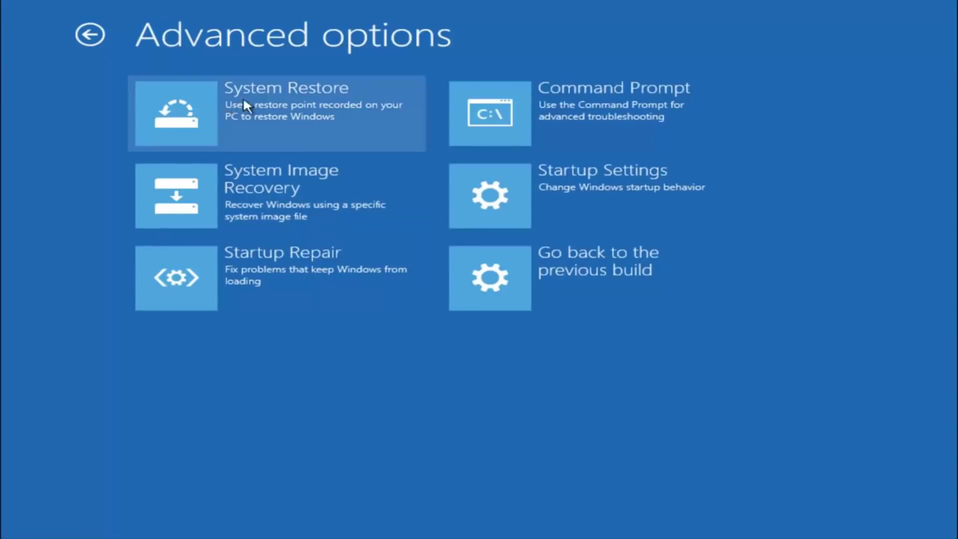
Launch the System Restore wizard from the Advanced options tiles
click(235, 114)
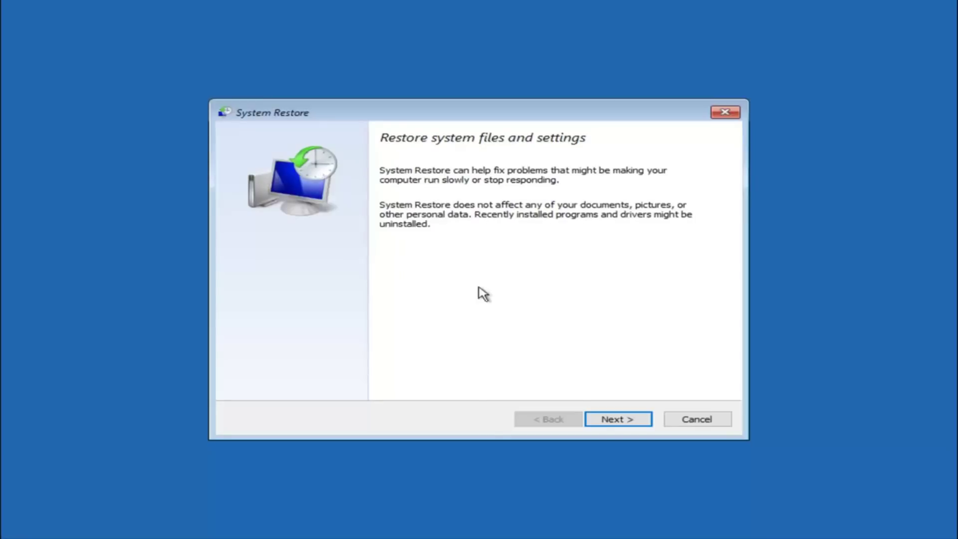
Choose the 10/5/2016 'before update' restore point and continue to its confirmation
click(616, 420)
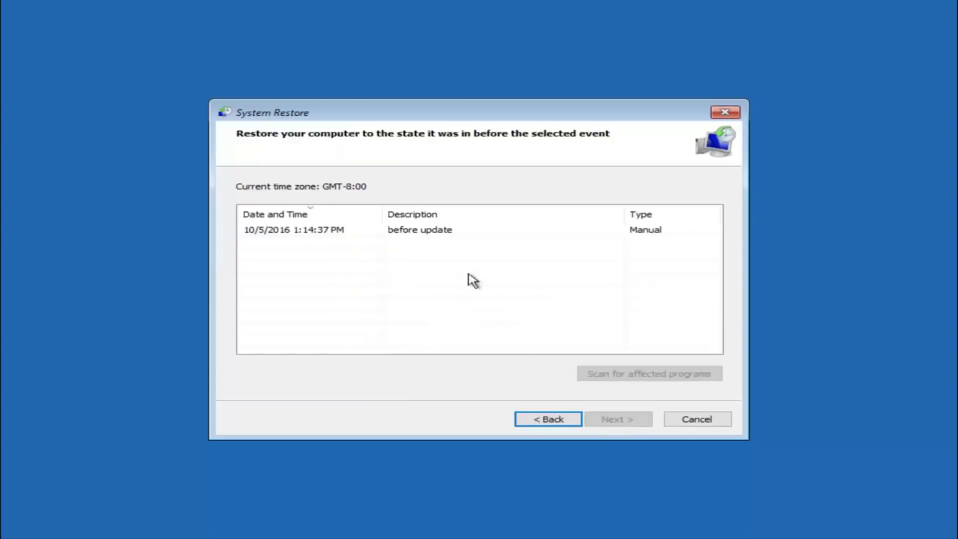
click(280, 233)
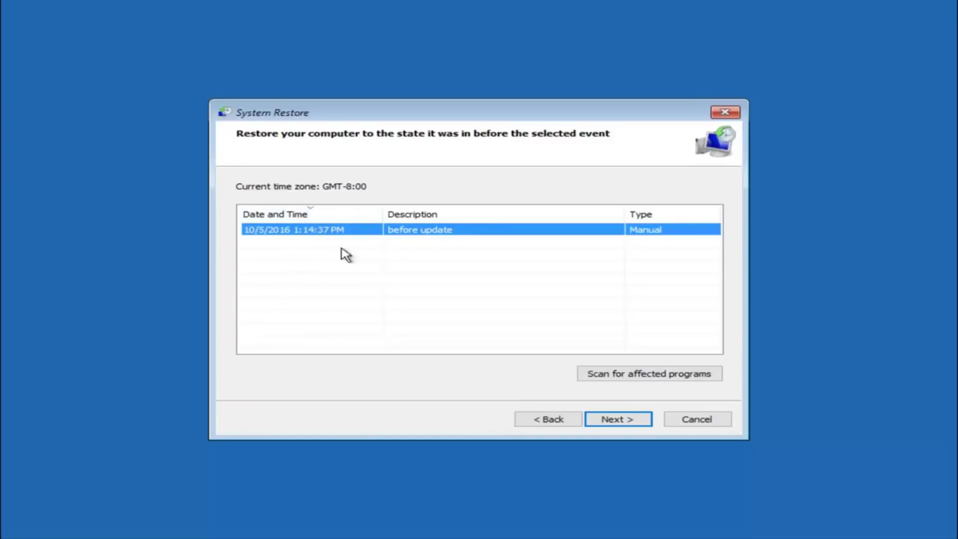
click(610, 425)
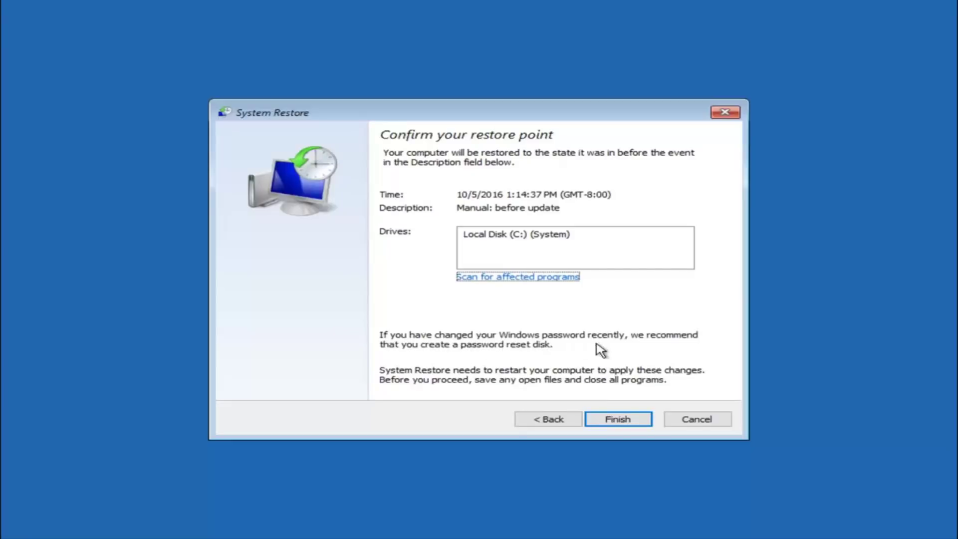
Finish the wizard and accept the cannot-be-interrupted warning to restore to 10/5/2016
click(619, 422)
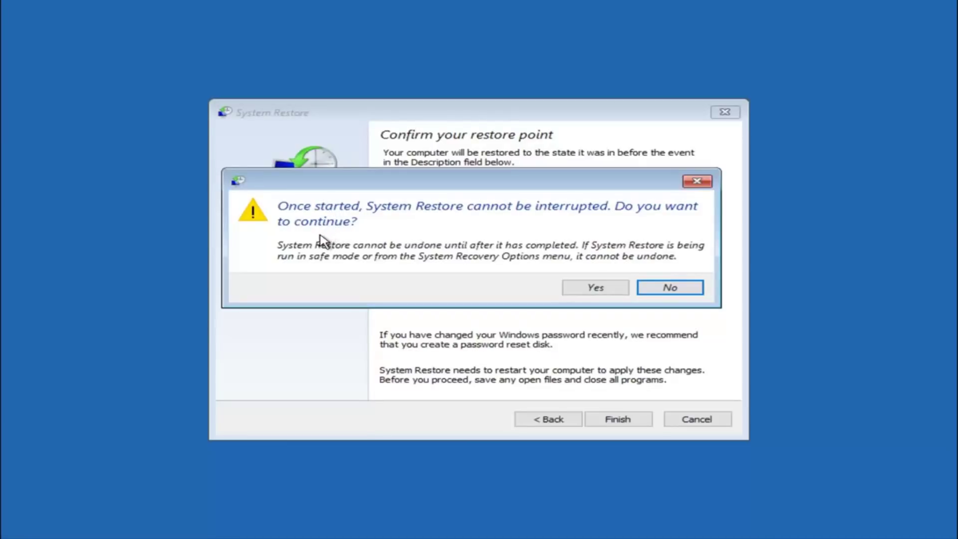
click(591, 293)
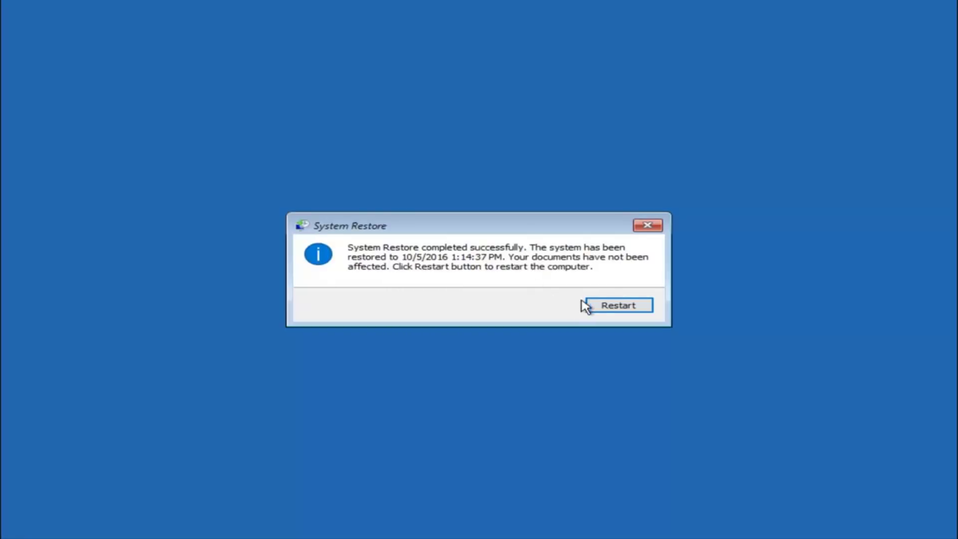
Restart the PC from the System Restore completion dialog
click(608, 307)
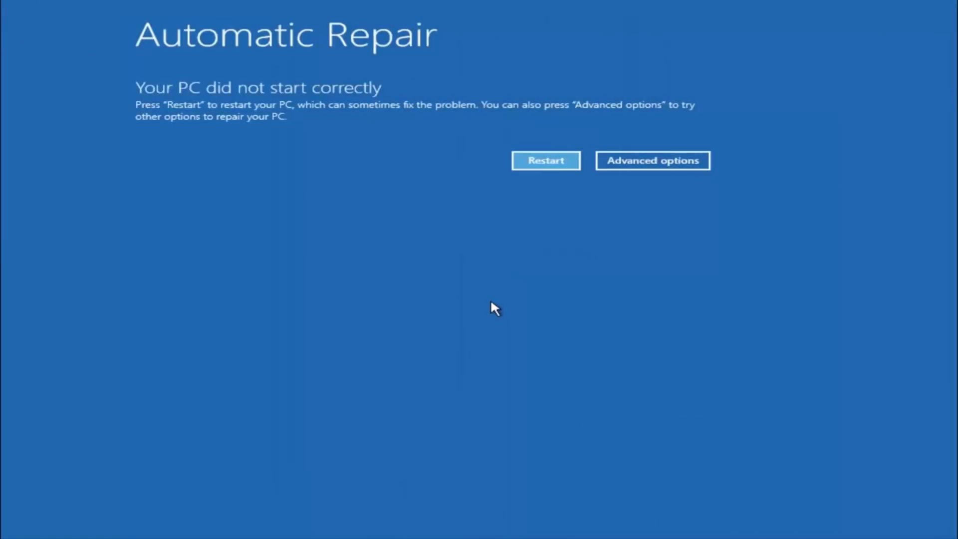
Return to the Advanced options menu via Advanced options and Troubleshoot
click(610, 161)
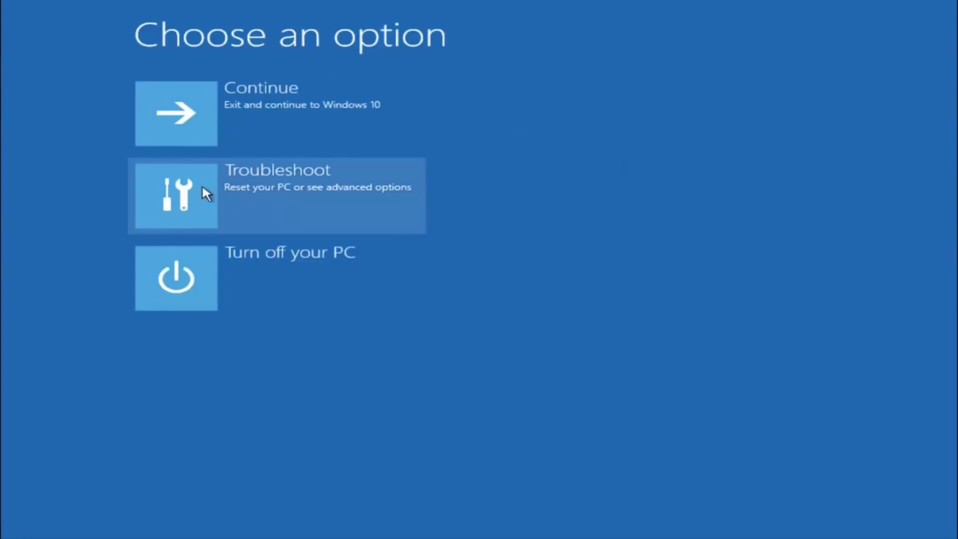
click(224, 194)
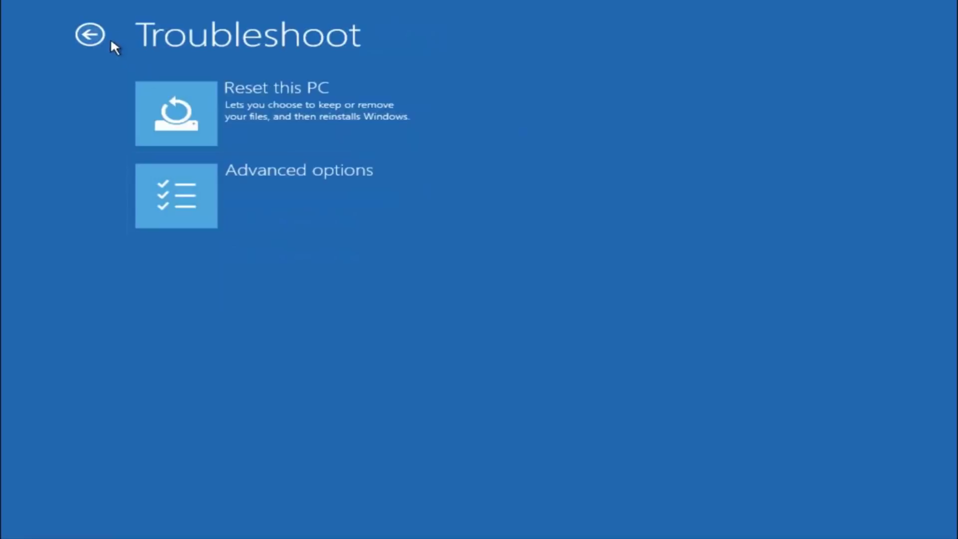
click(222, 206)
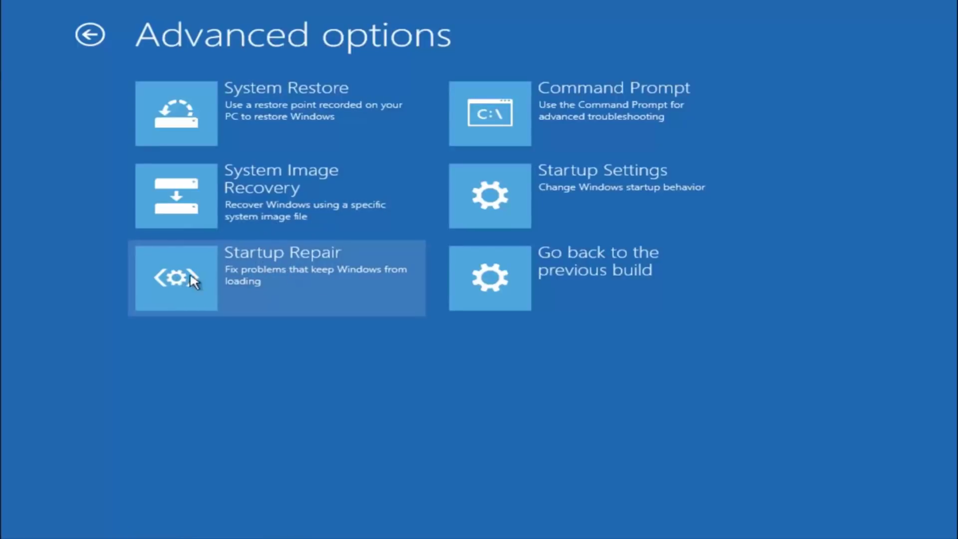
Run Startup Repair from the Advanced options tiles
click(189, 277)
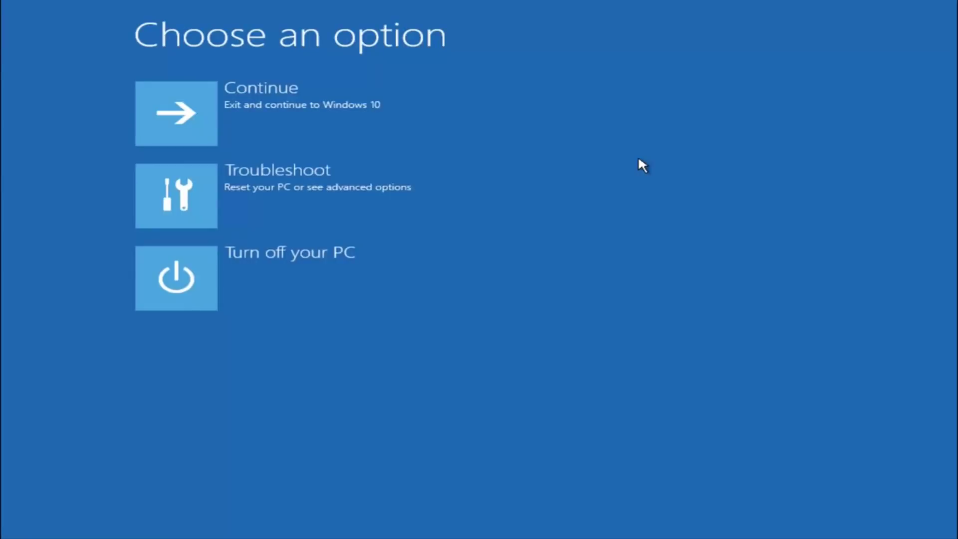
Open Command Prompt through Troubleshoot and Advanced options
click(186, 204)
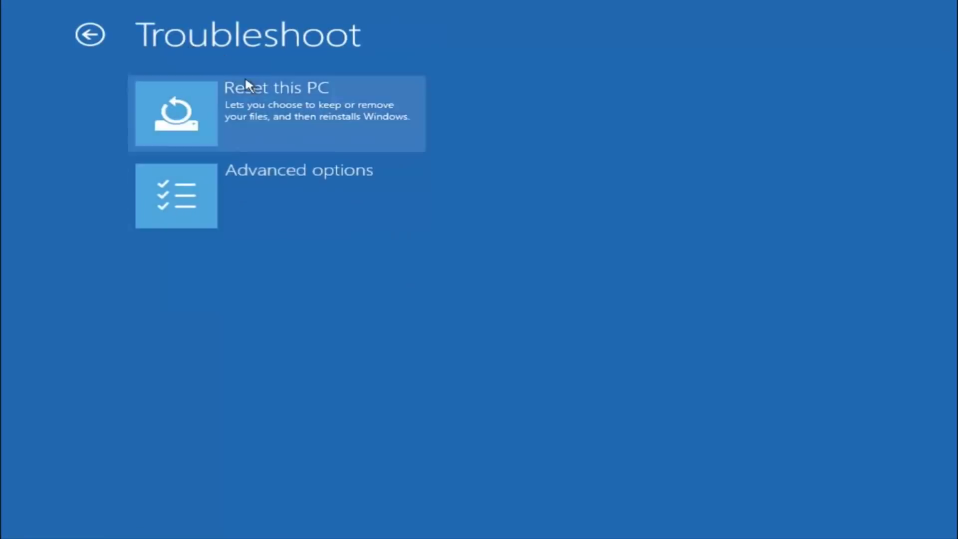
click(222, 192)
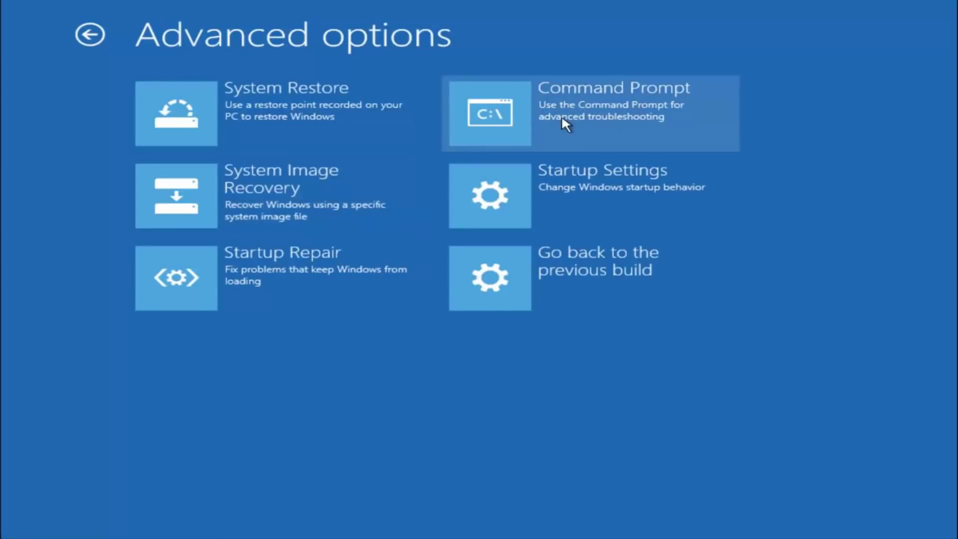
click(565, 123)
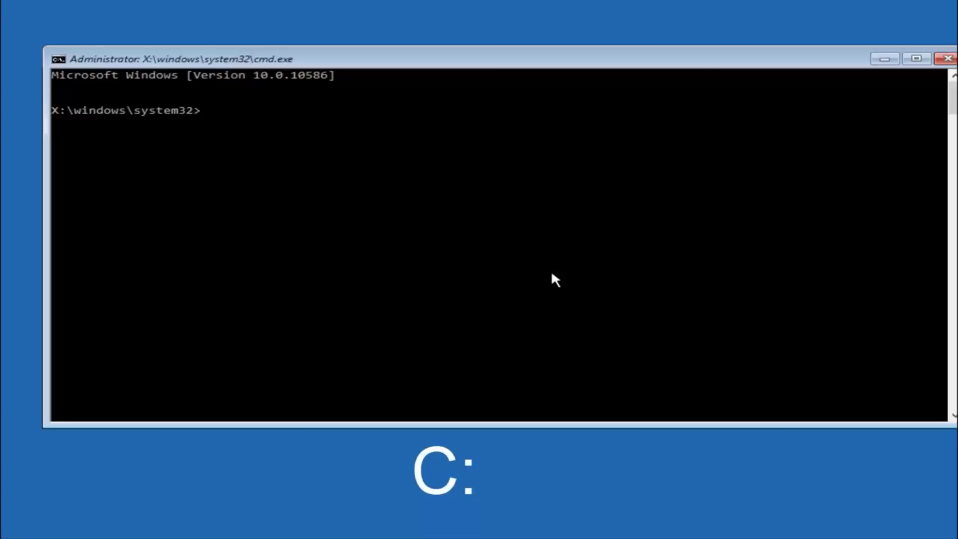
text(c:)
Switch to drive C: and change directory to \Windows\System32\config
key(Return)
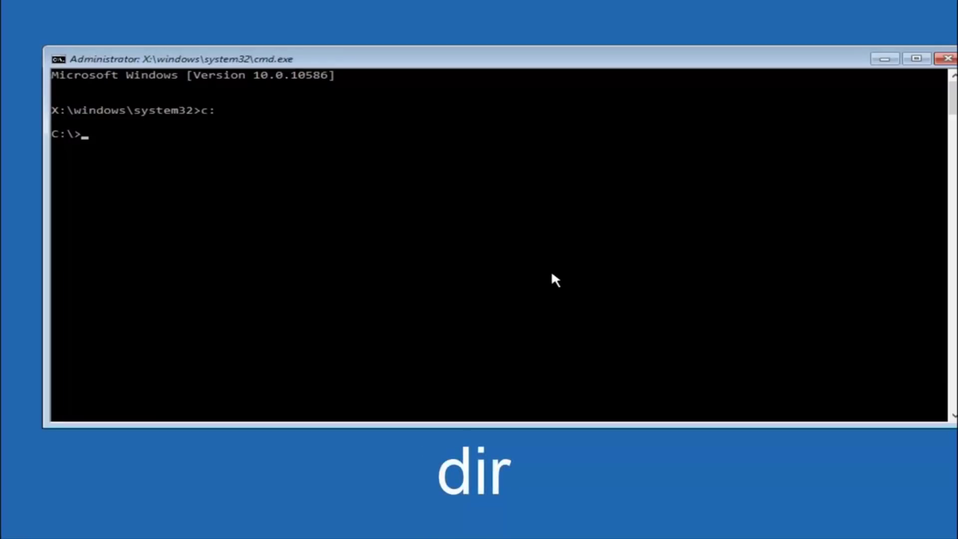
text(dir)
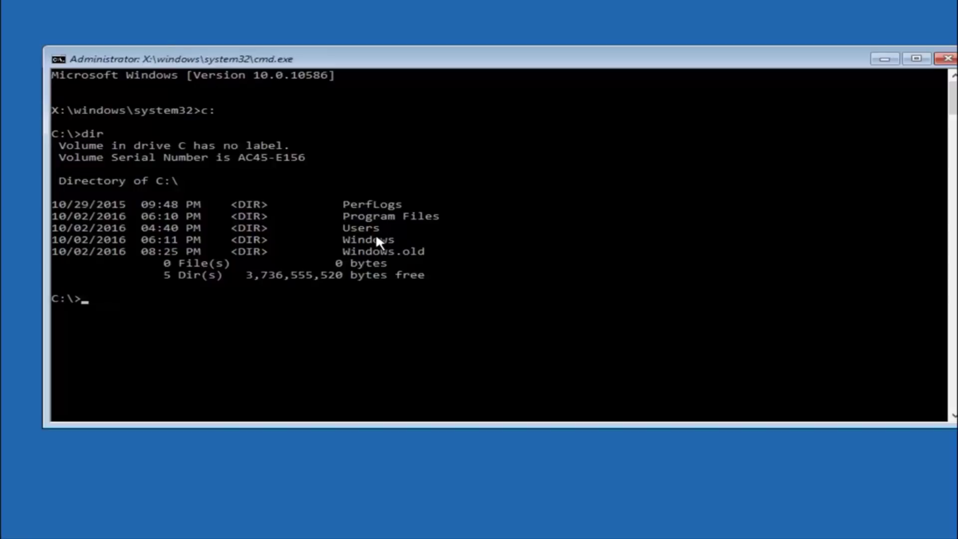
text(cd )
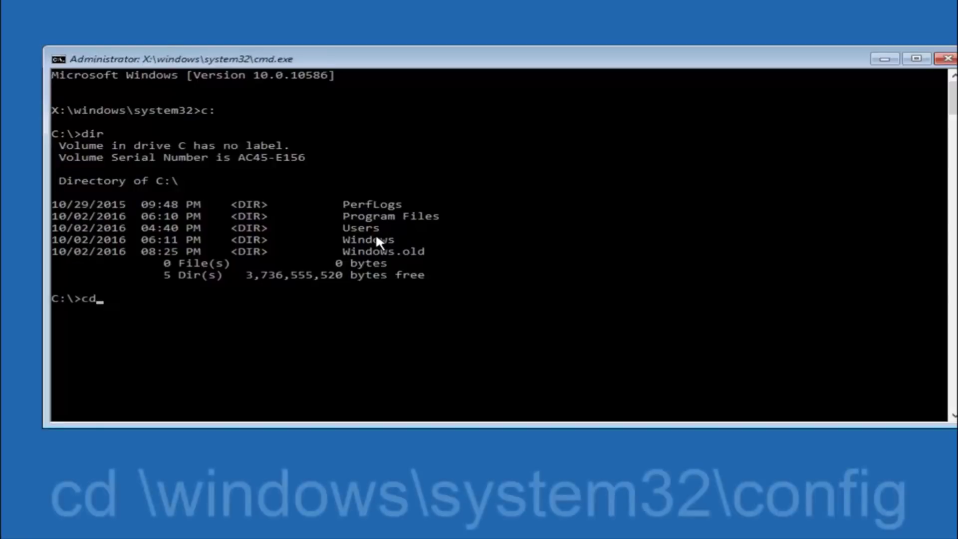
text(\win)
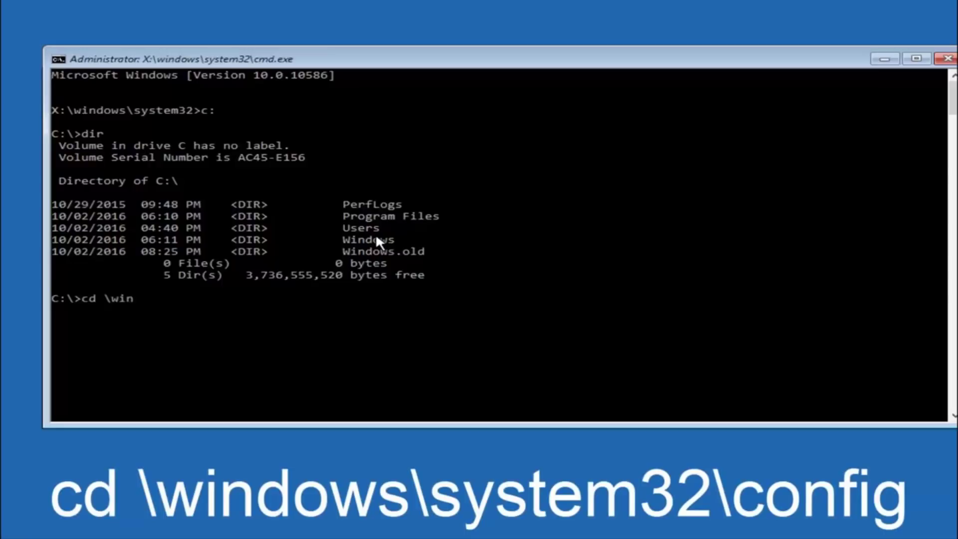
text(dows\)
text(system32)
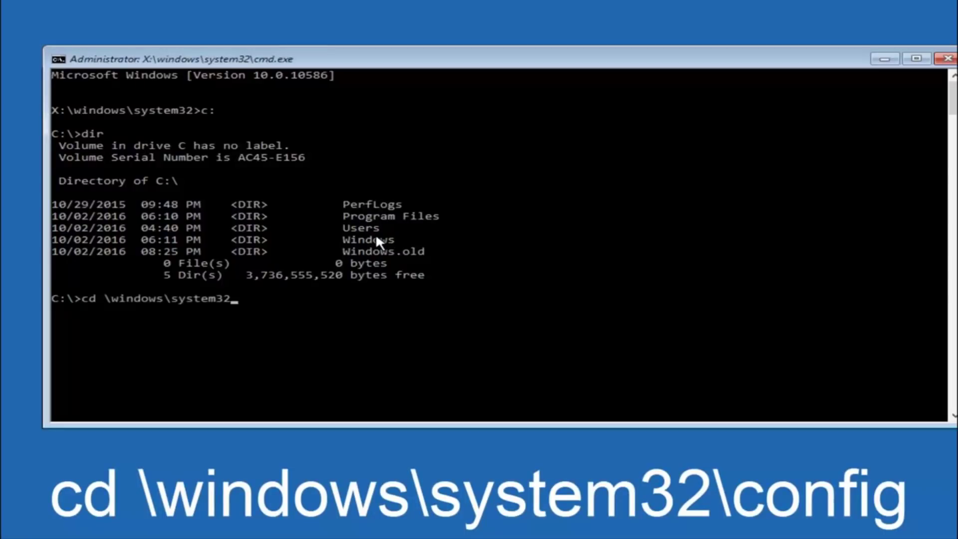
text(\con)
text(fig)
key(Return)
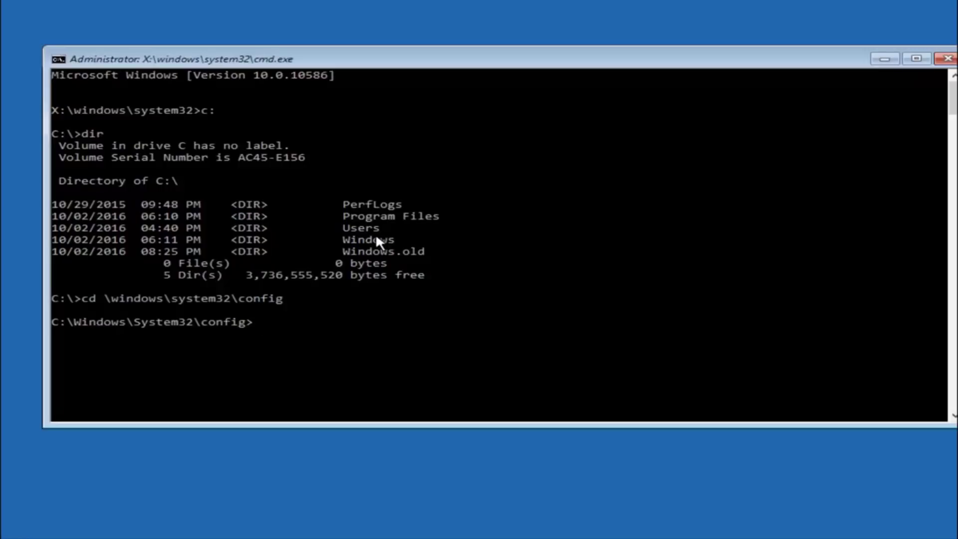
text(md)
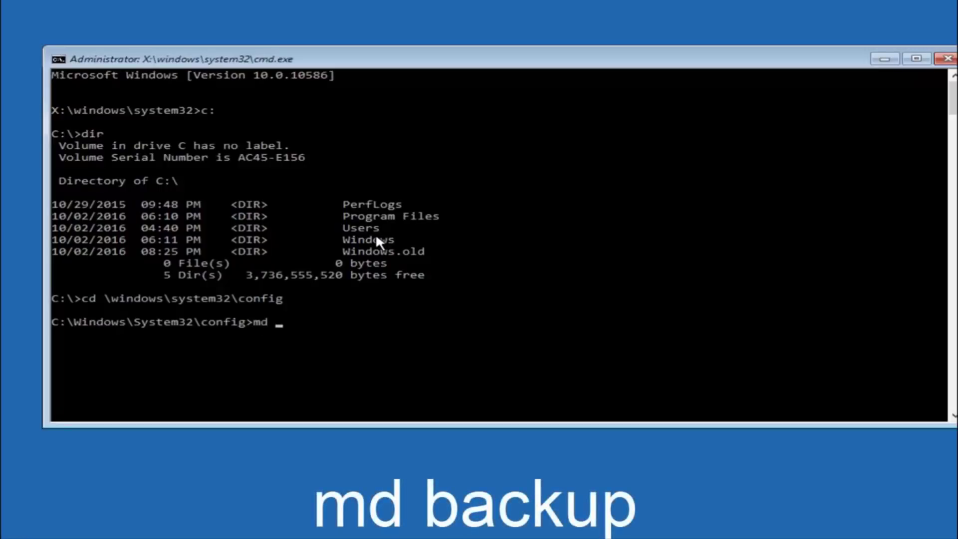
text( backup)
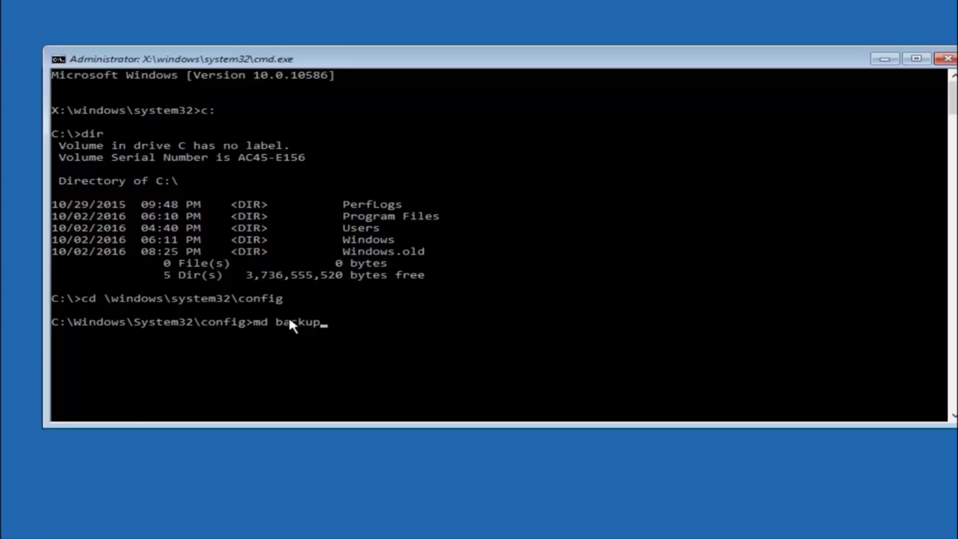
Create a folder named 'backup' in the config folder with 'md backup'
key(Return)
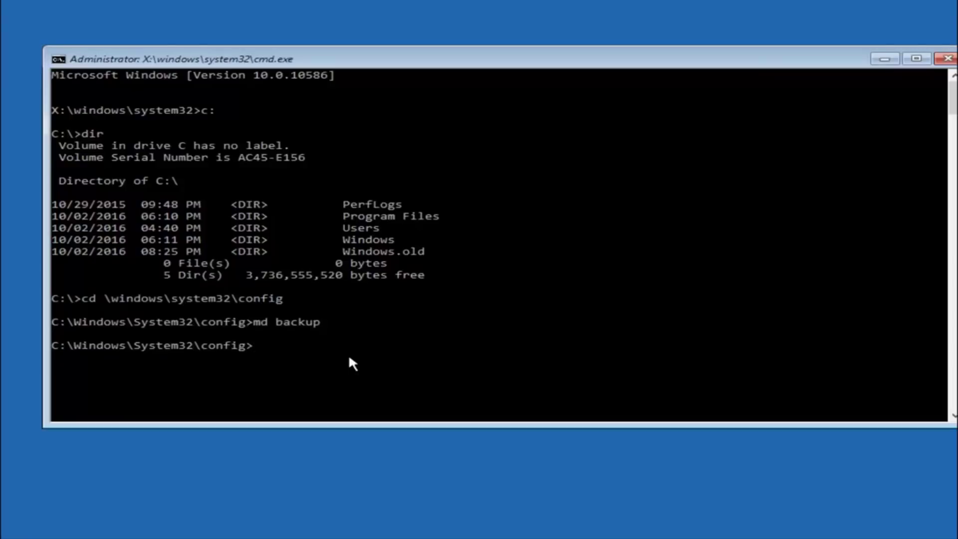
text(copy )
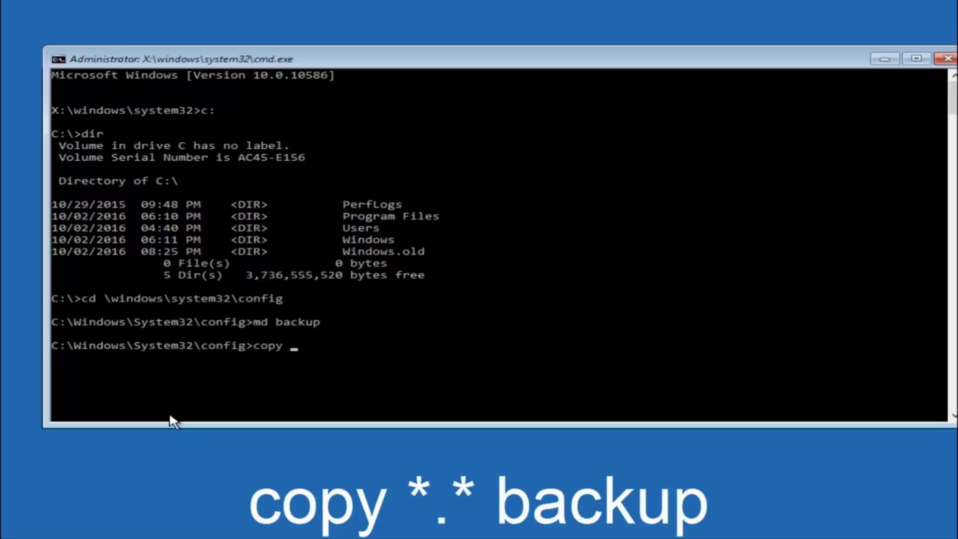
text(*)
text(.)
text(*)
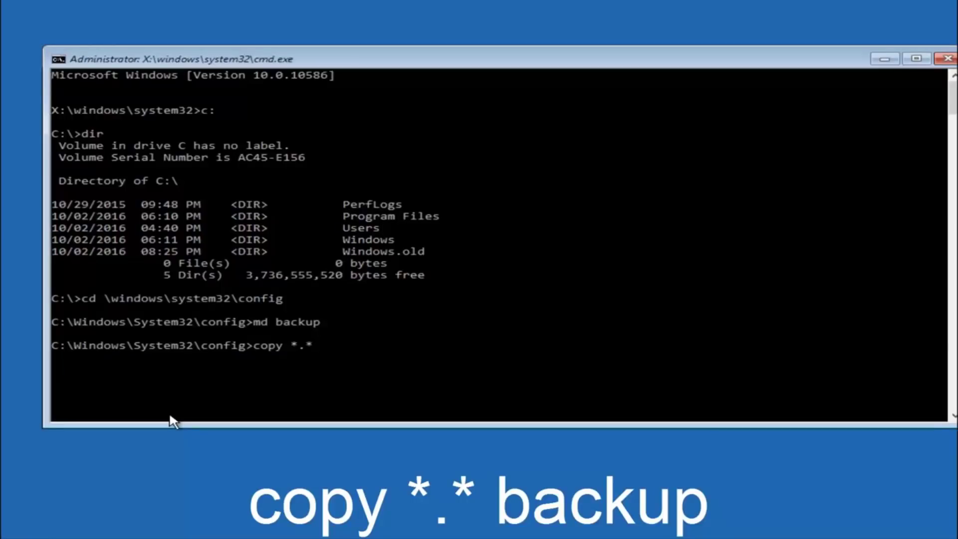
text( backup)
Run 'copy *.* backup' to back up all ten config registry files
key(Return)
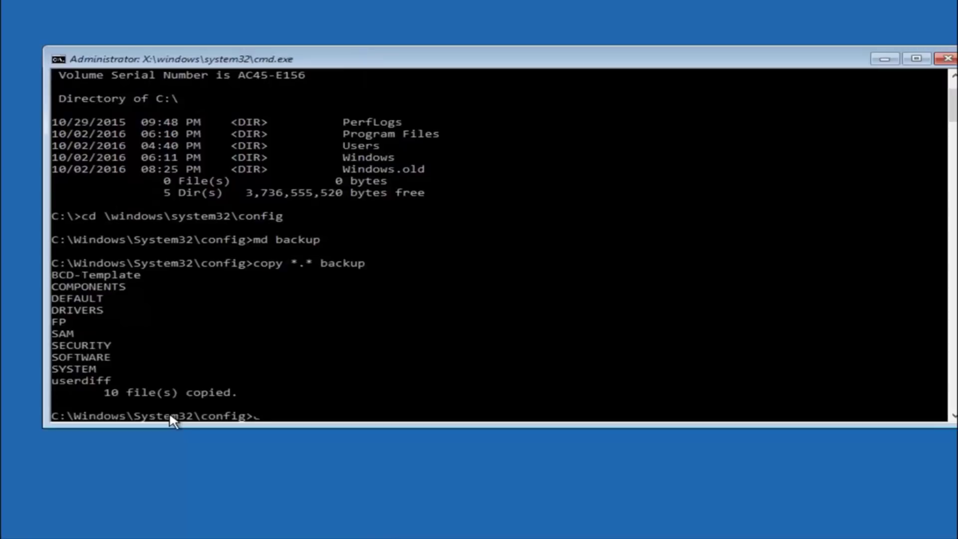
text(cdD)
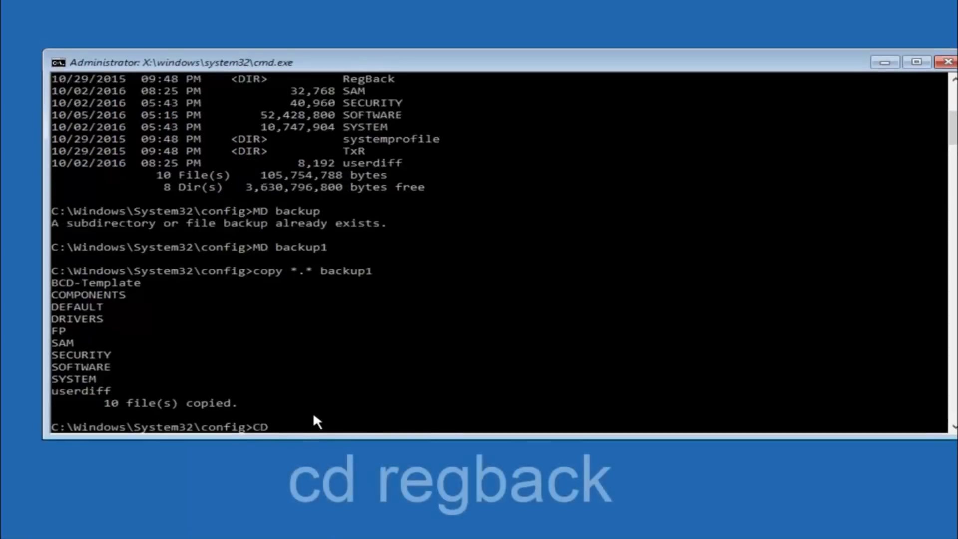
text( regback)
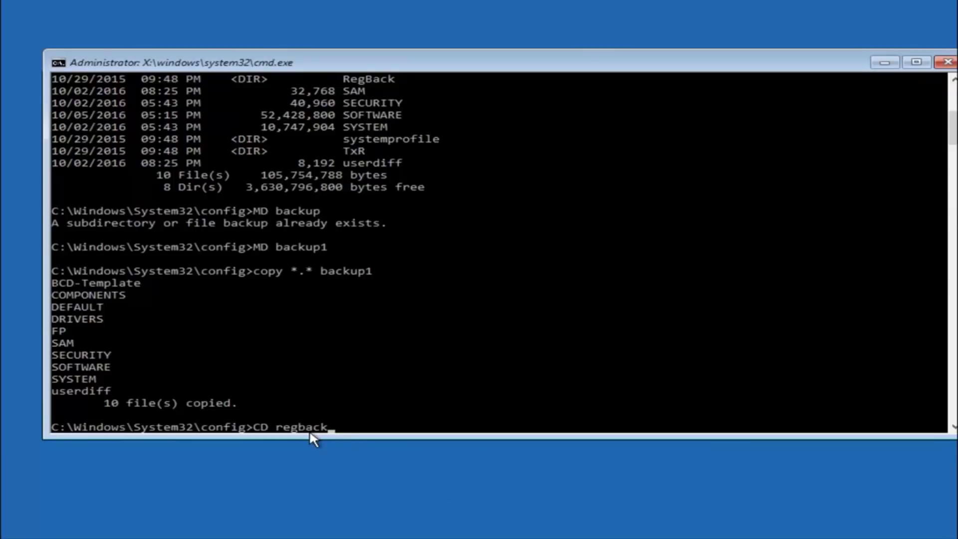
Enter the RegBack folder with 'cd regback' and list its five zero-byte hives with 'dir'
key(Return)
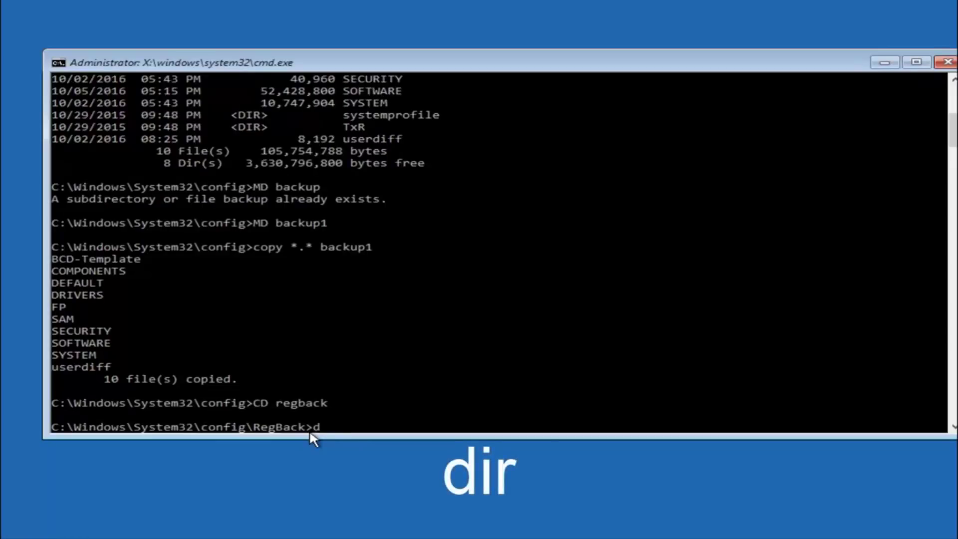
text(dir)
key(Return)
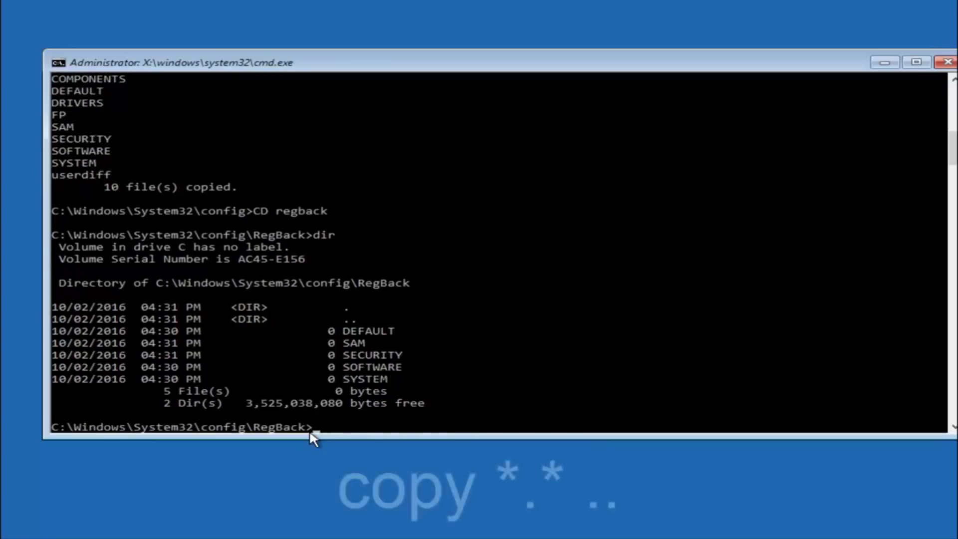
text(copy)
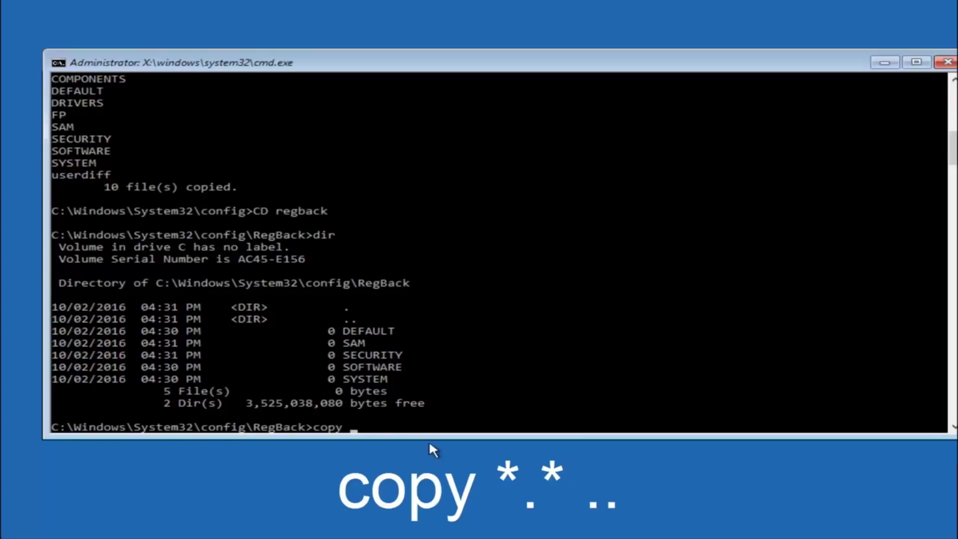
Run 'copy *.* ..' and answer All to overwrite, copying the five RegBack hives into config
click(355, 429)
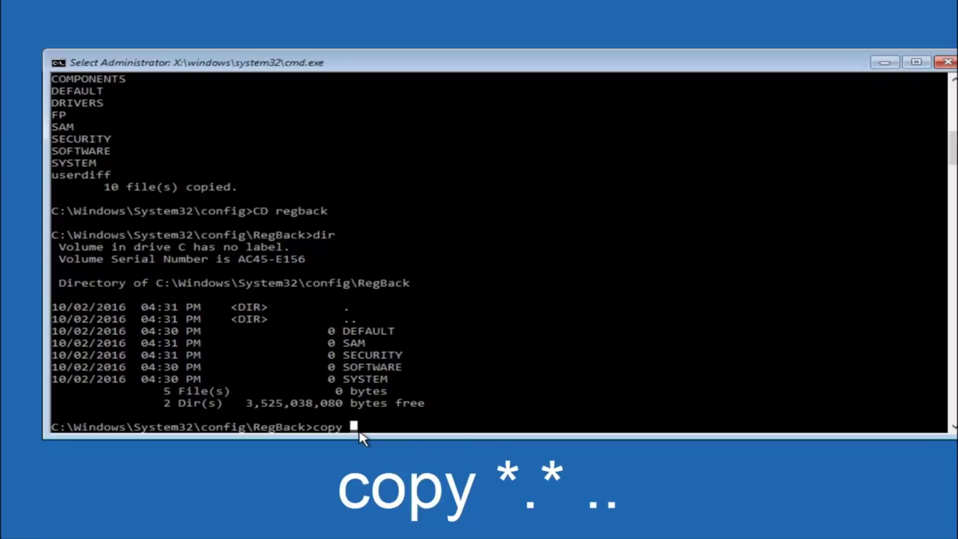
text(*)
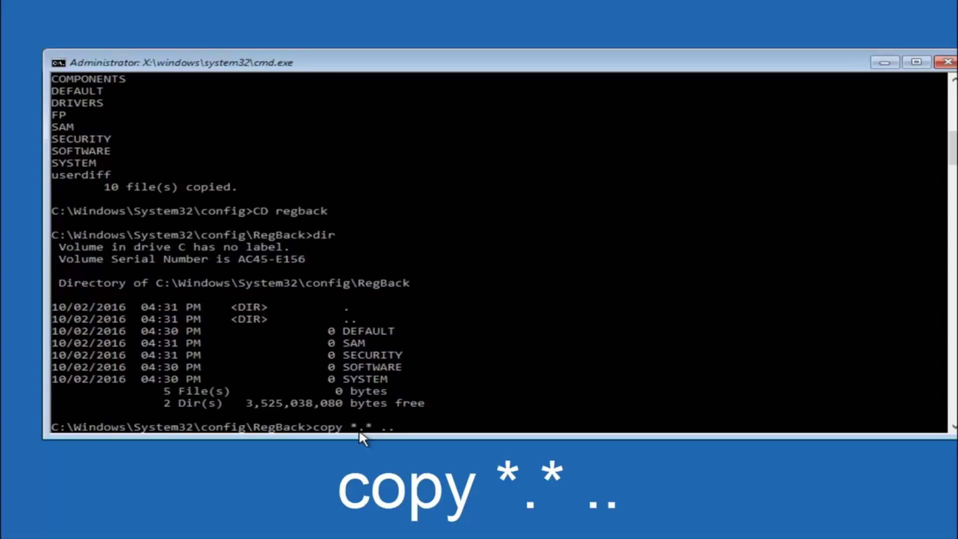
key(Return)
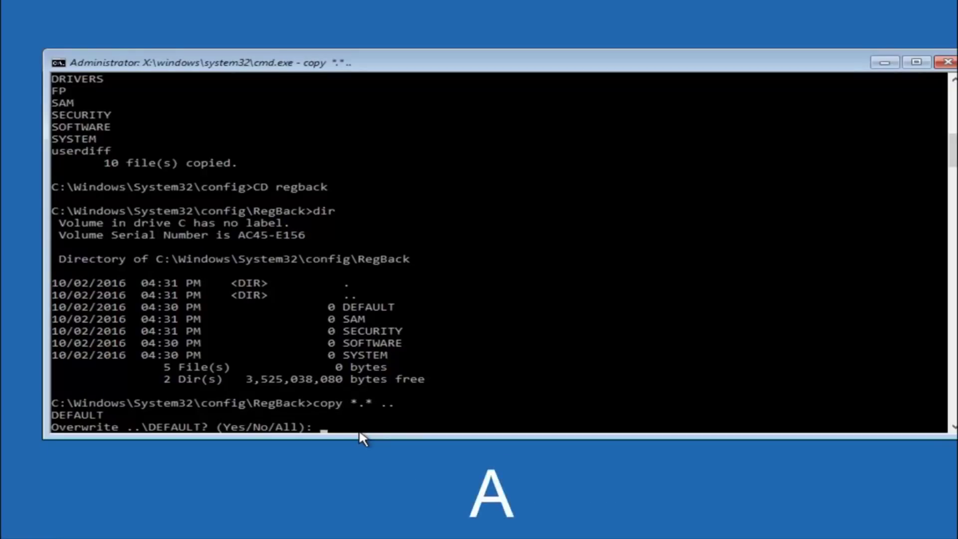
text(A)
key(Return)
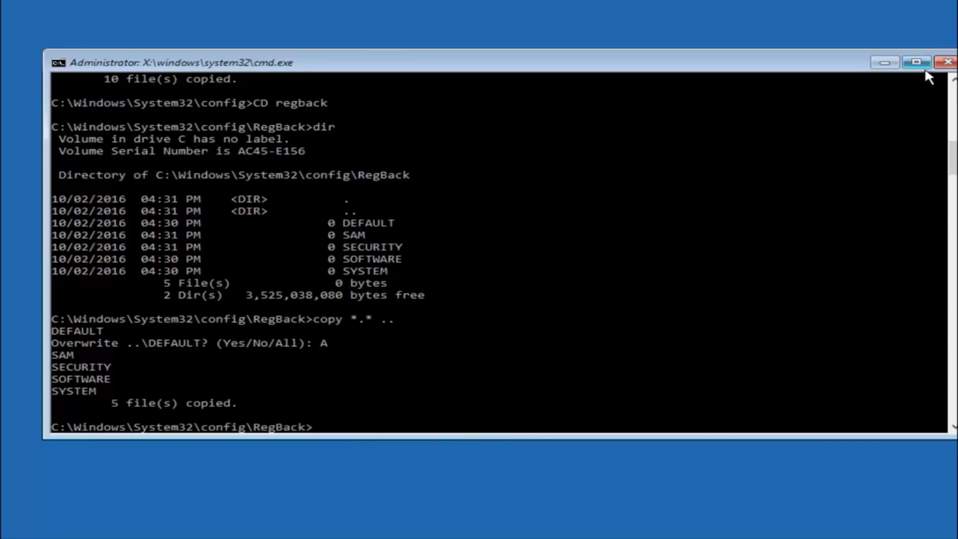
Close the Command Prompt window to return to the Choose an option screen
click(948, 63)
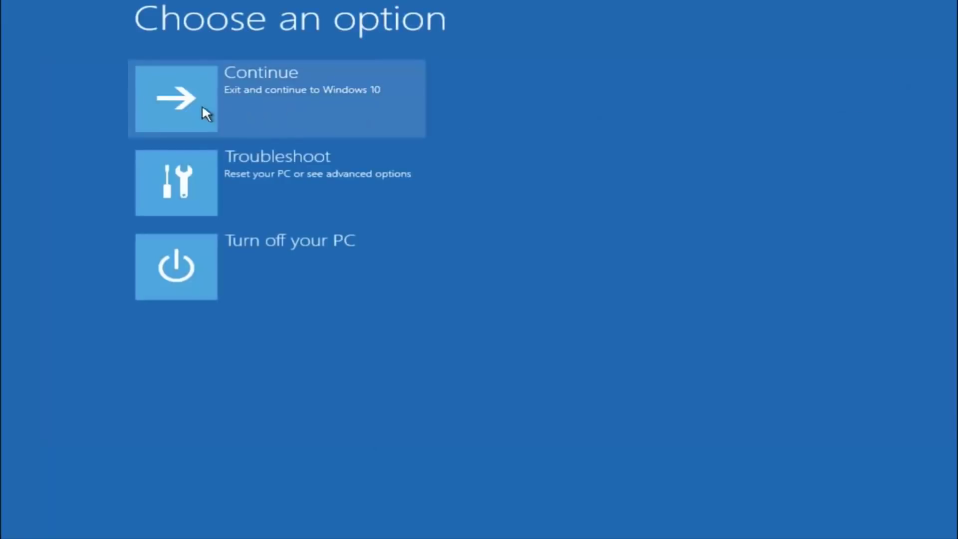